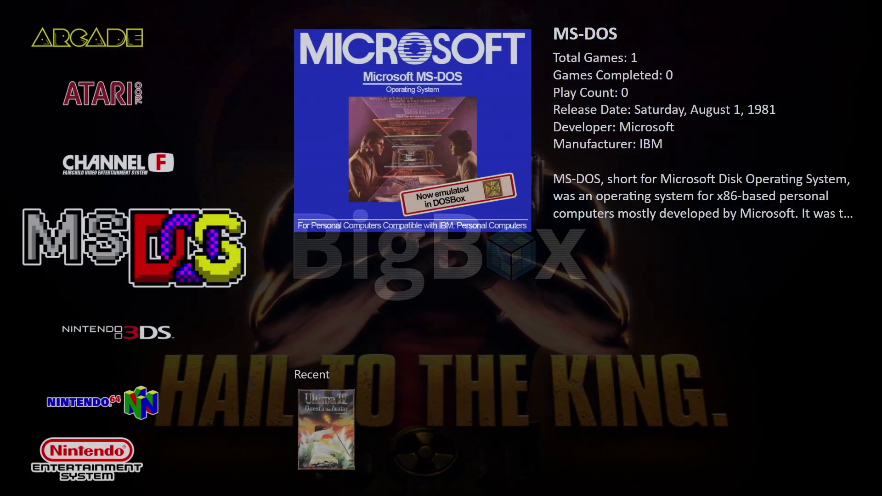
Browse the platform wheel past 3DS, N64, NES and GameCube, then bring up the BigBox system menu
key("Down")
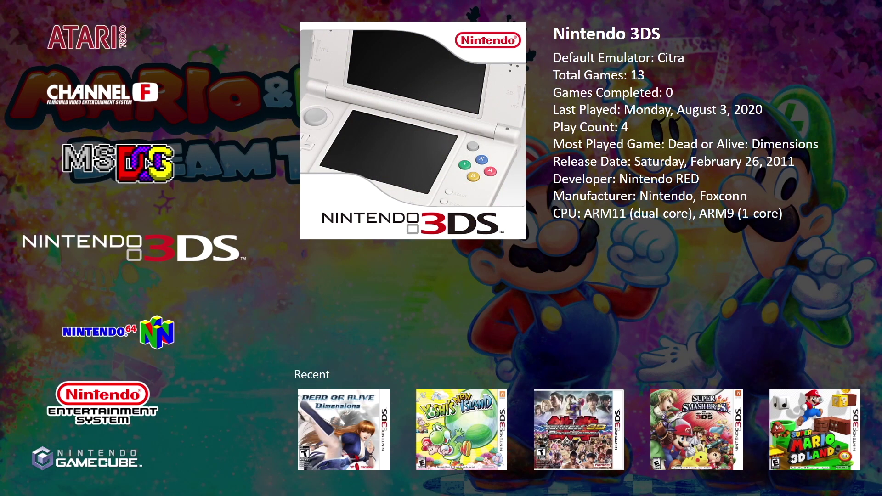
key("Down")
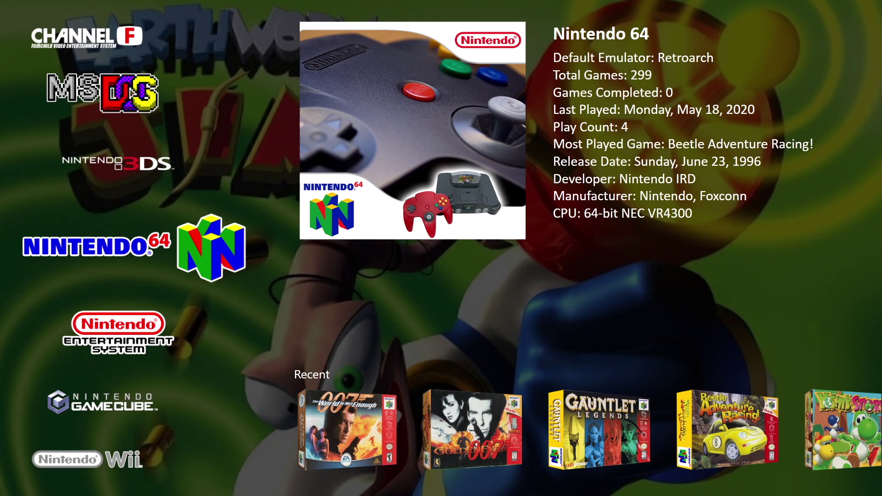
key("Down")
key("Down")
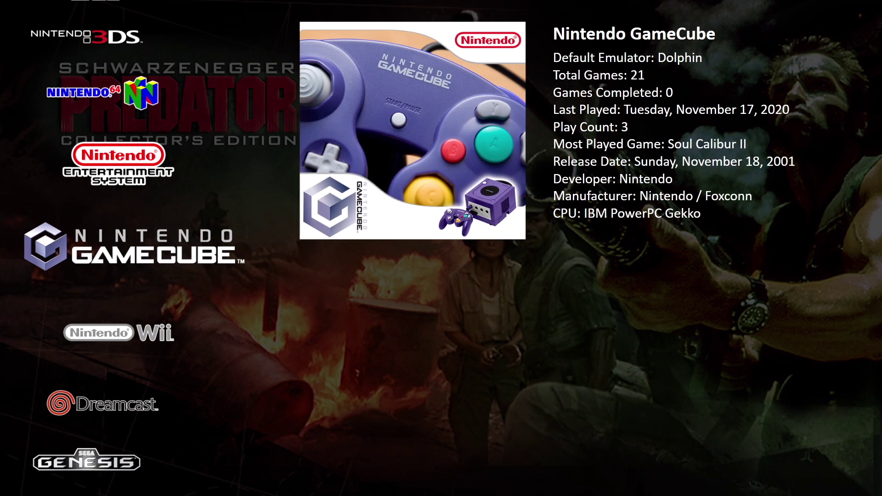
key("Down")
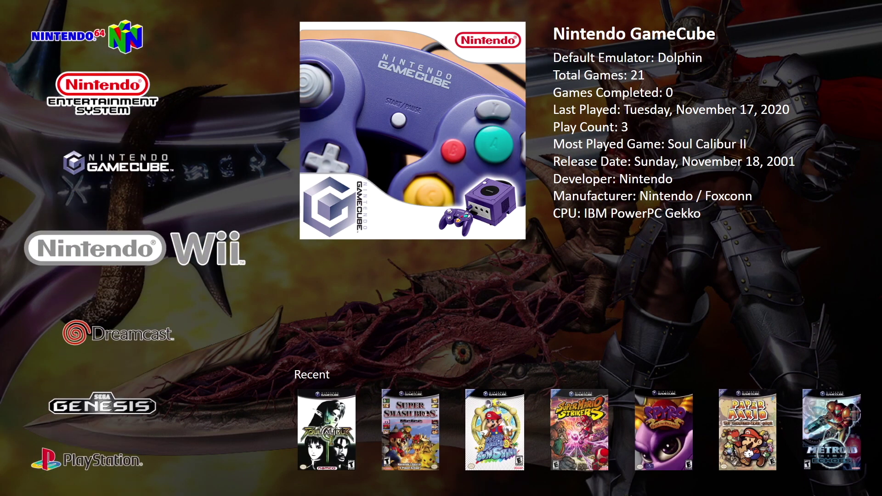
key("Up")
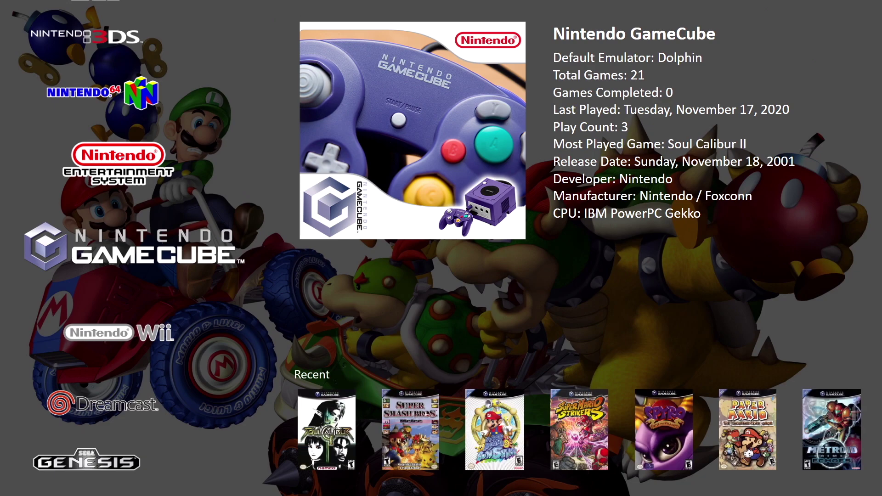
key("Up")
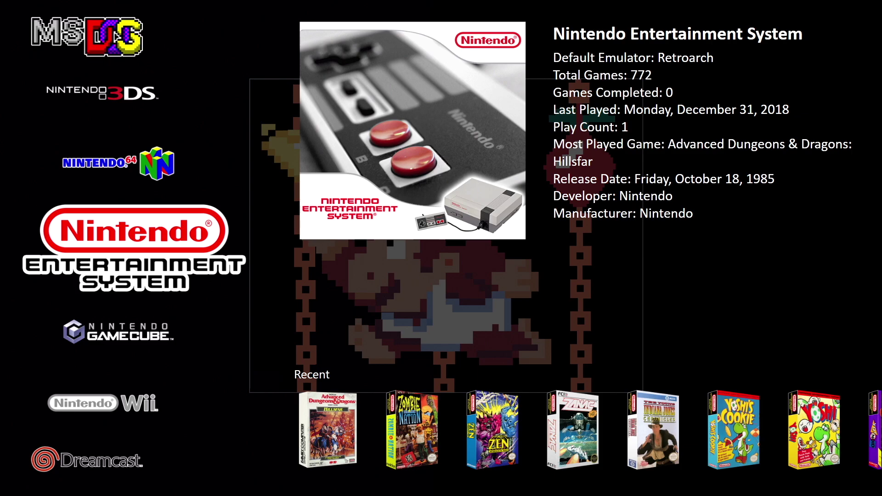
key("Escape")
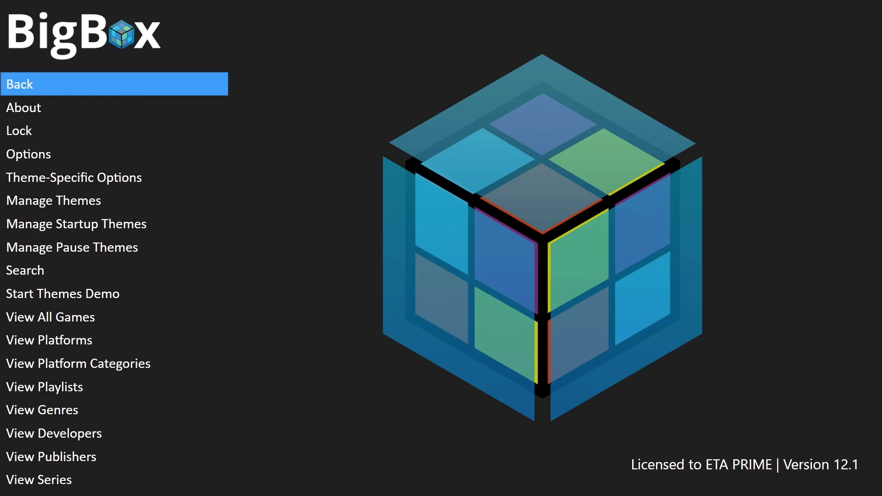
Open Manage Themes and show the Available - All (16) theme list
key("Down")
key("Down")
key("Down")
key("Down")
key("Down")
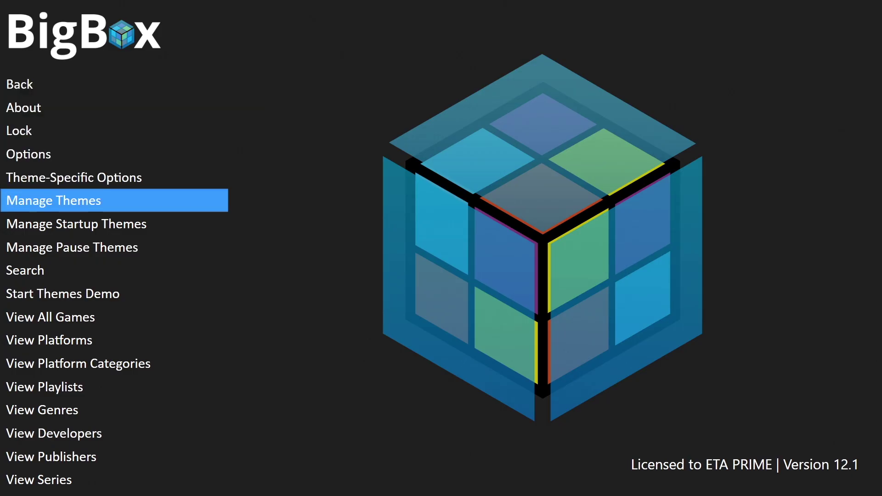
key("Return")
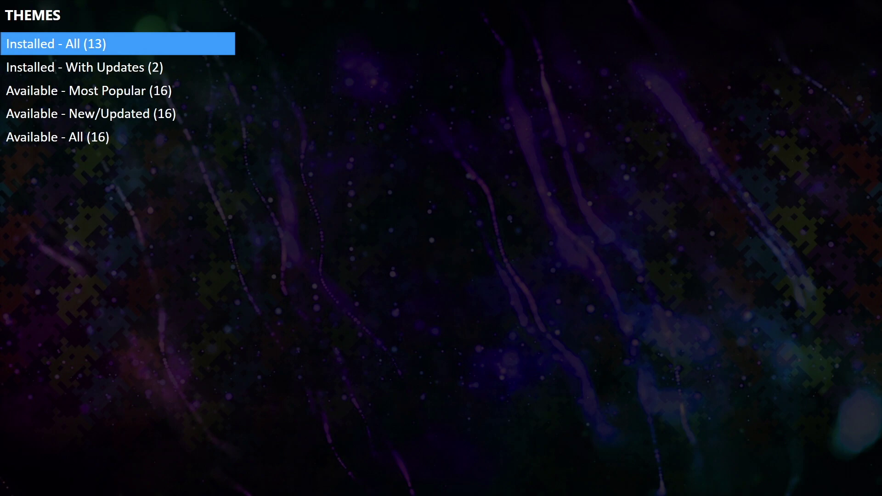
key("Down")
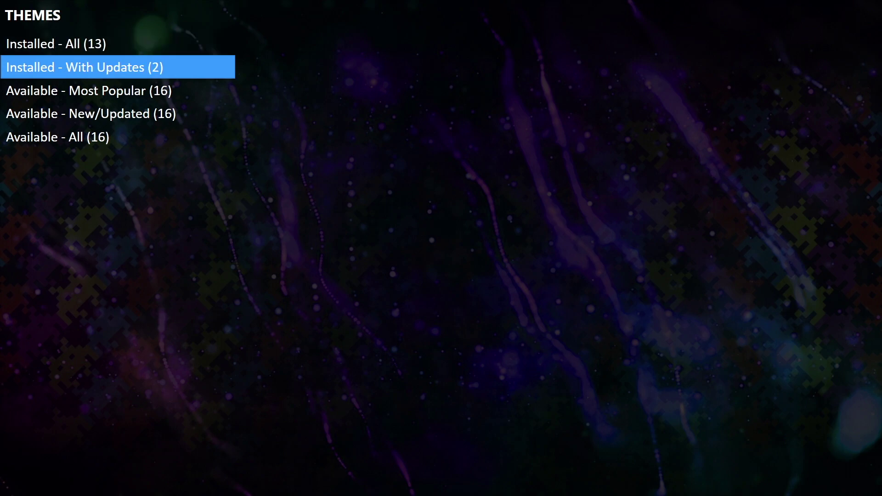
key("Down")
key("Down")
key("Down")
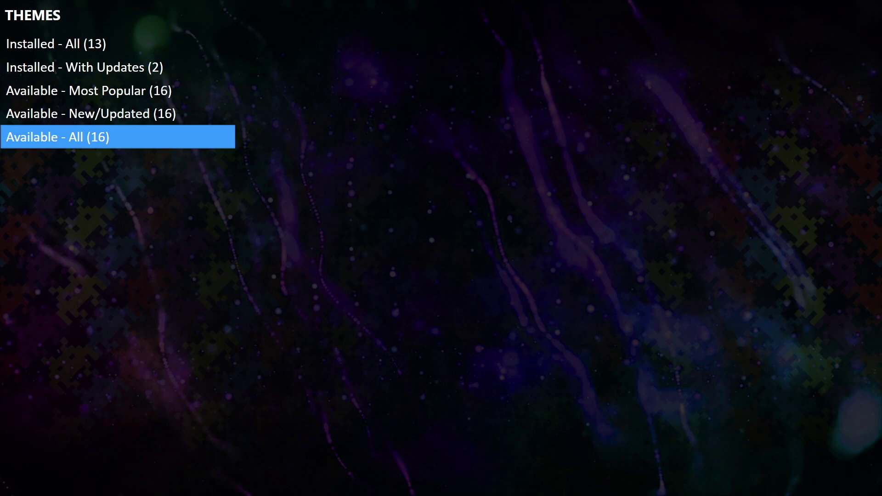
key("Return")
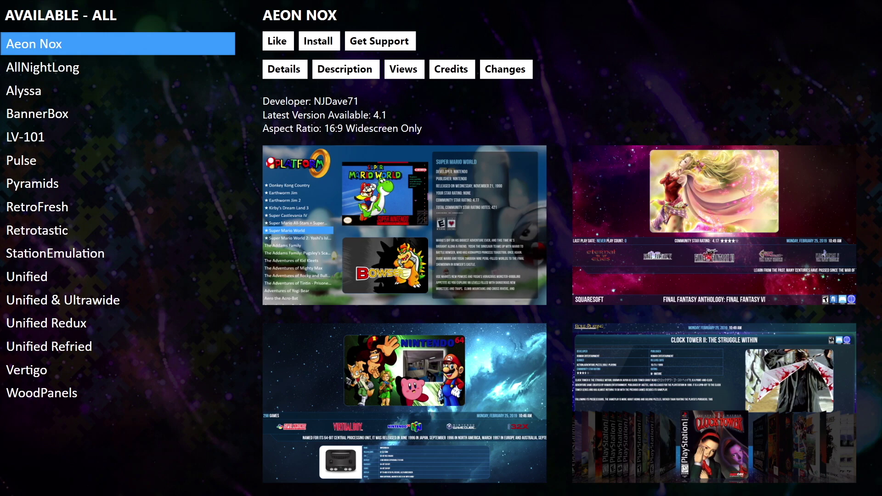
Highlight the BannerBox theme and review its Description and Views tabs
key("Down")
key("Down")
key("Down")
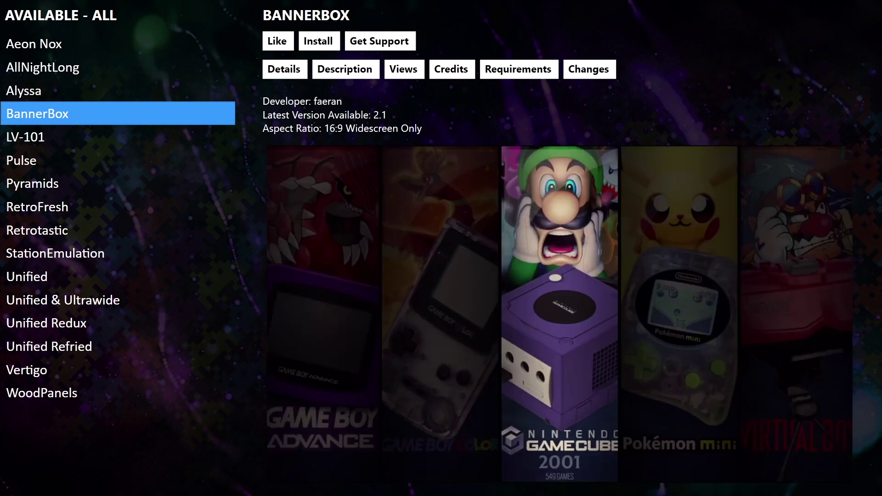
left_click(277, 41)
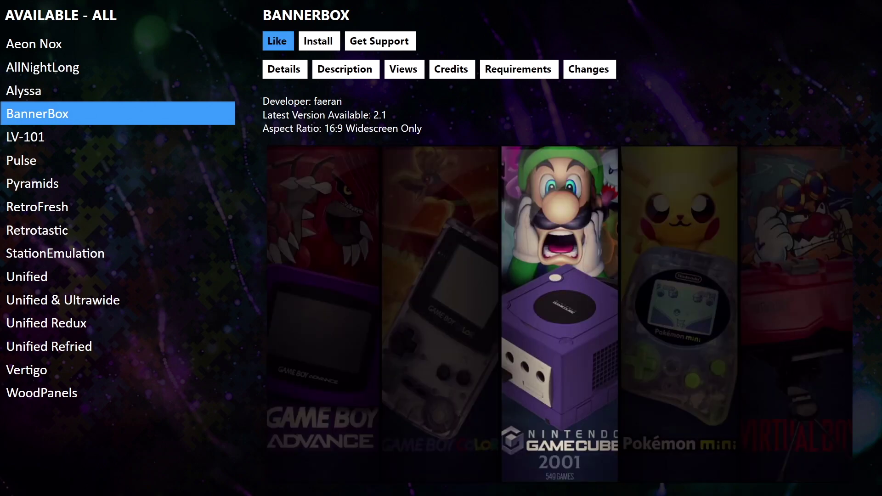
left_click(318, 41)
left_click(379, 41)
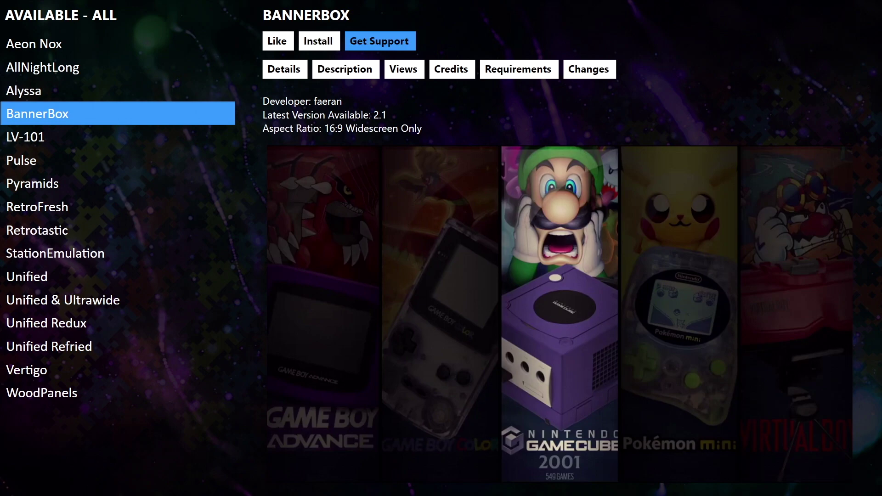
left_click(284, 69)
left_click(345, 69)
left_click(404, 69)
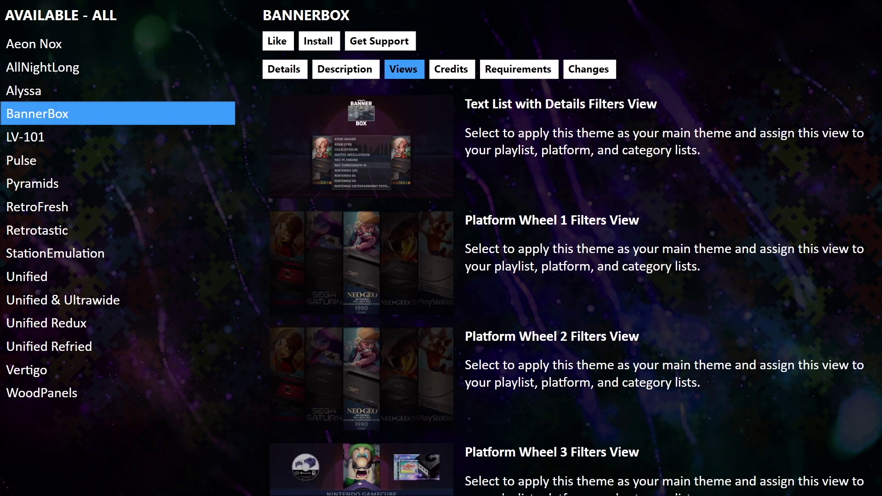
key("Down")
key("Down")
key("Down")
key("Down")
key("Down")
key("Down")
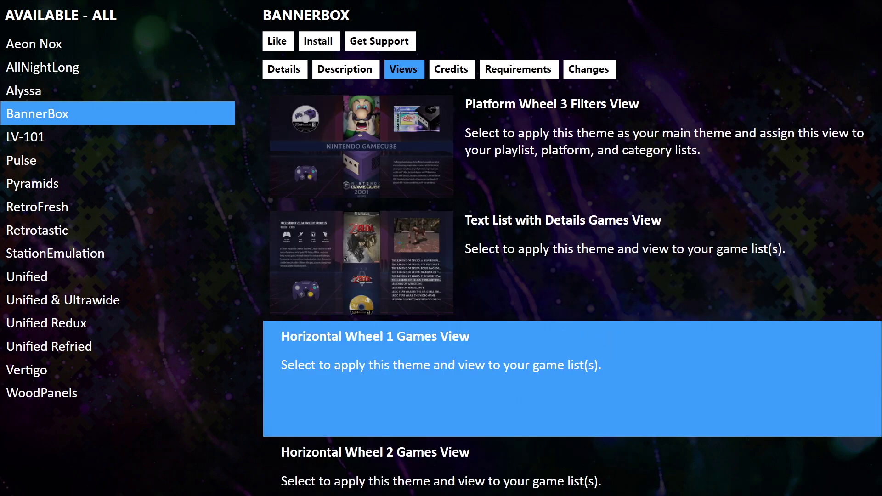
Install BannerBox version 2.1 and return to the theme categories
key("Up")
key("Up")
key("Up")
key("Up")
key("Up")
key("Up")
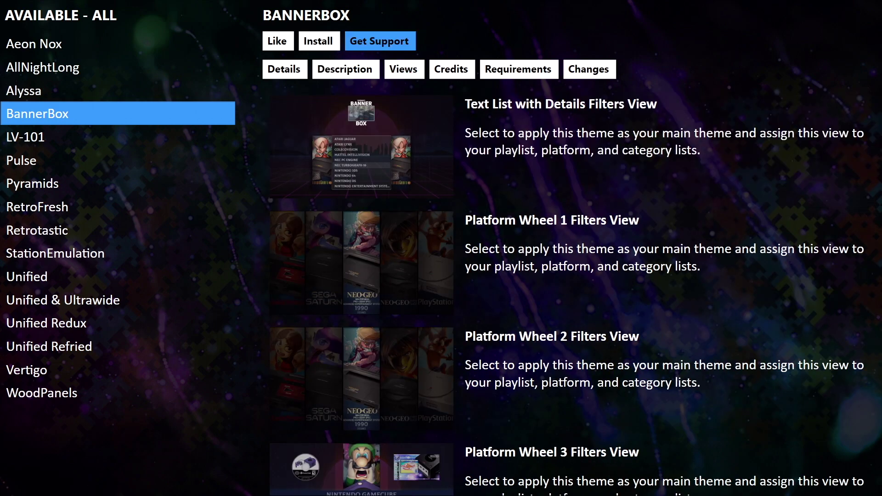
key("Left")
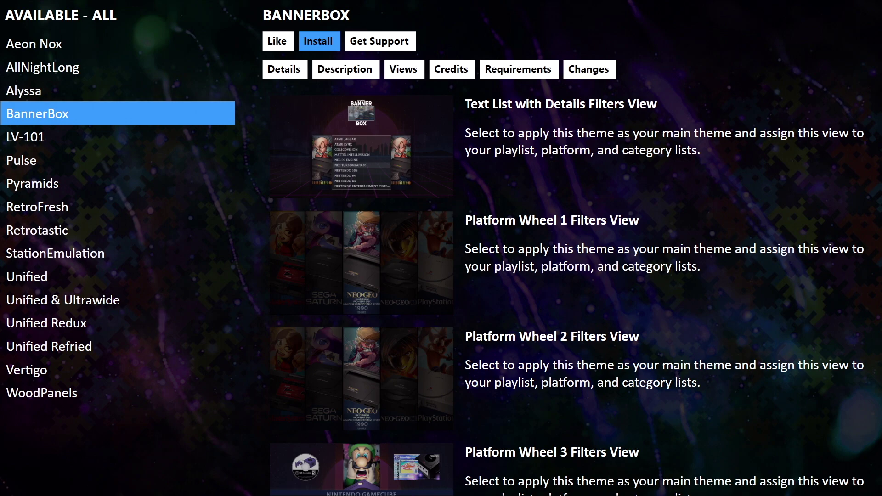
key("Return")
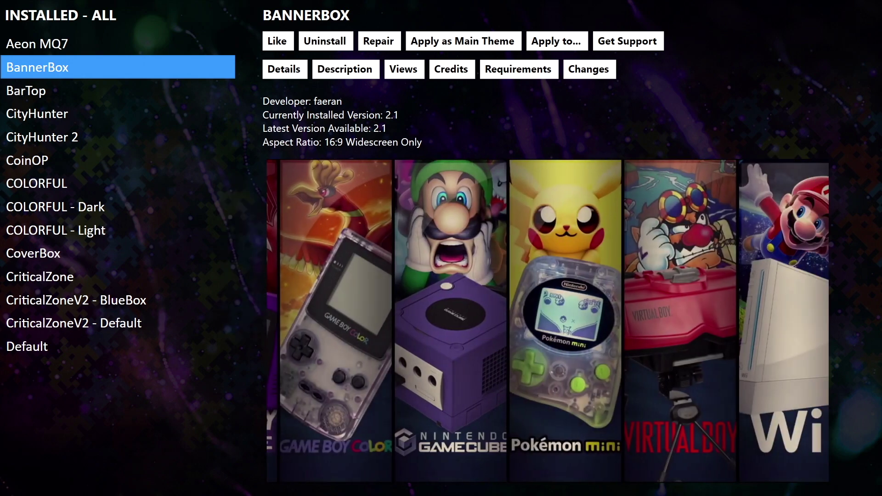
key("Escape")
Install StationEmulation version 1.4 from Available - All and return to the THEMES category list
key("Down")
key("Down")
key("Down")
key("Down")
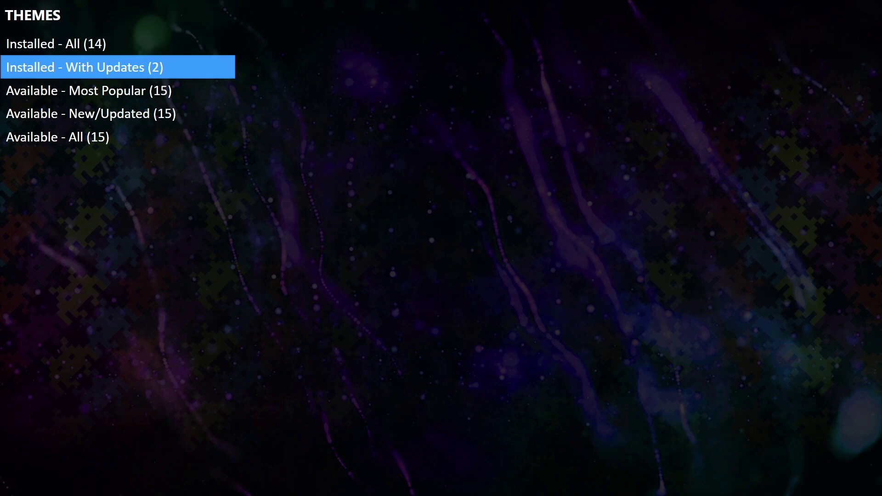
key("Return")
key("Down")
key("Down")
key("Down")
key("Down")
key("Down")
key("Down")
key("Down")
key("Down")
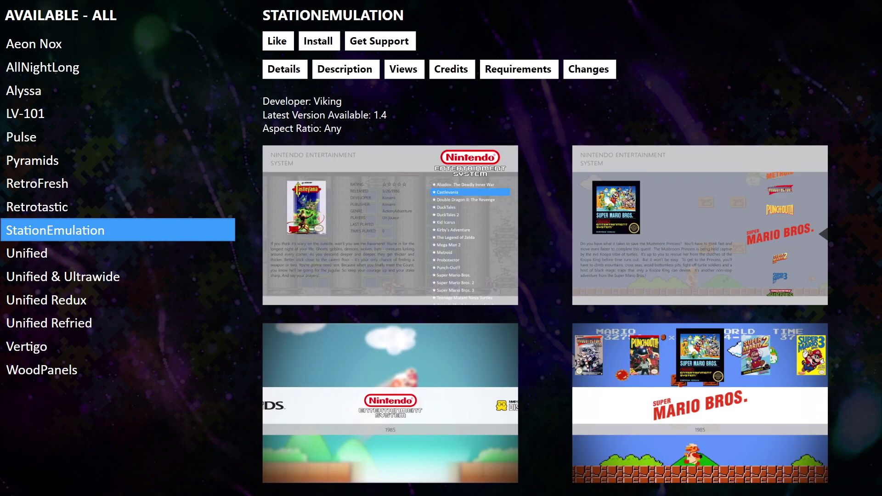
key("Right")
key("Right")
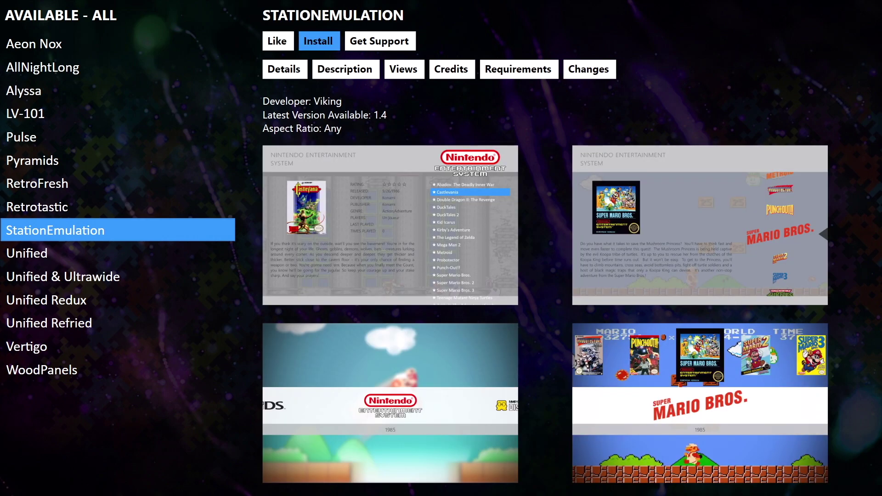
key("Return")
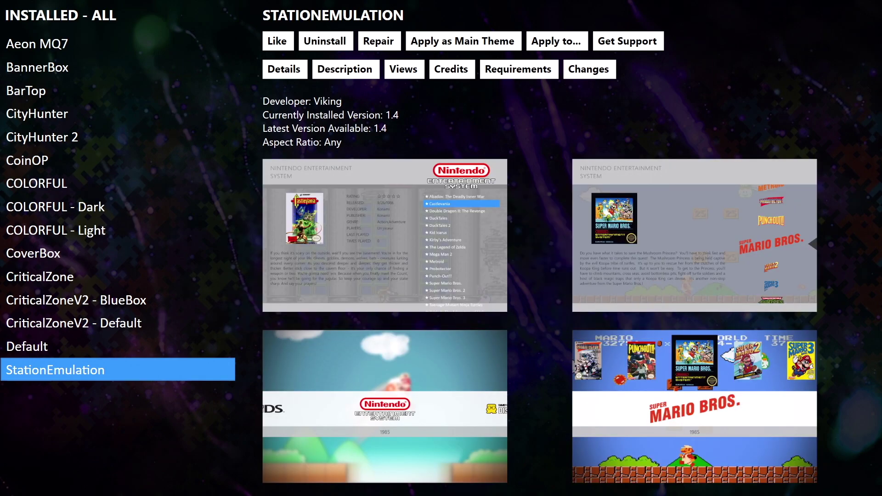
key("Escape")
key("Down")
key("Up")
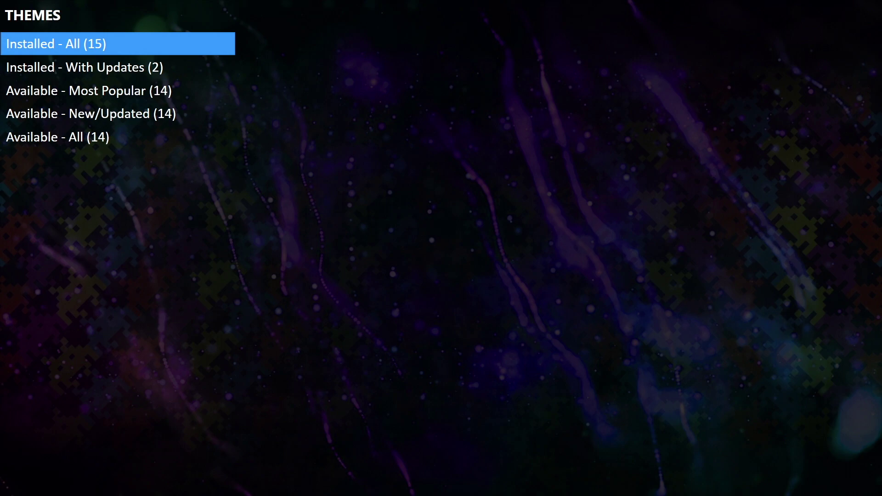
Select StationEmulation among the installed themes and apply it as the main theme
key("Return")
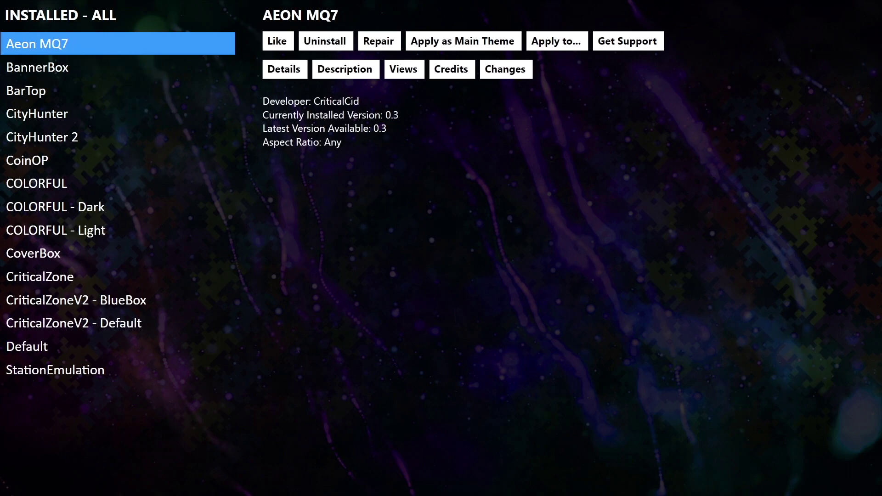
key("Down")
key("Down")
key("Down")
key("Down")
key("Down")
key("Down")
key("Down")
key("Down")
key("Down")
key("Down")
key("Down")
key("Down")
key("Down")
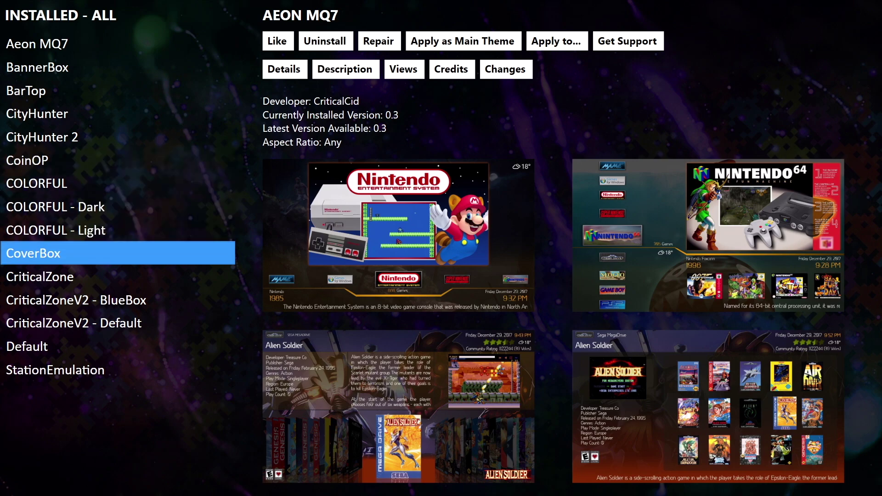
key("Down")
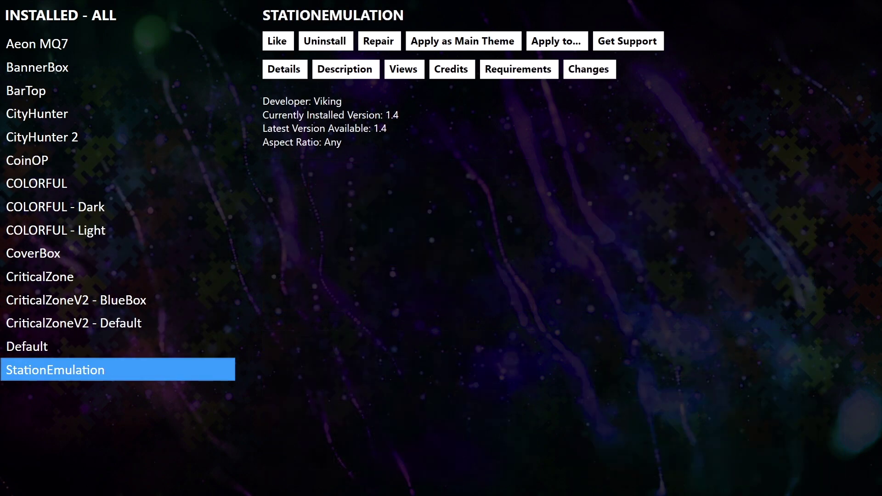
key("Right")
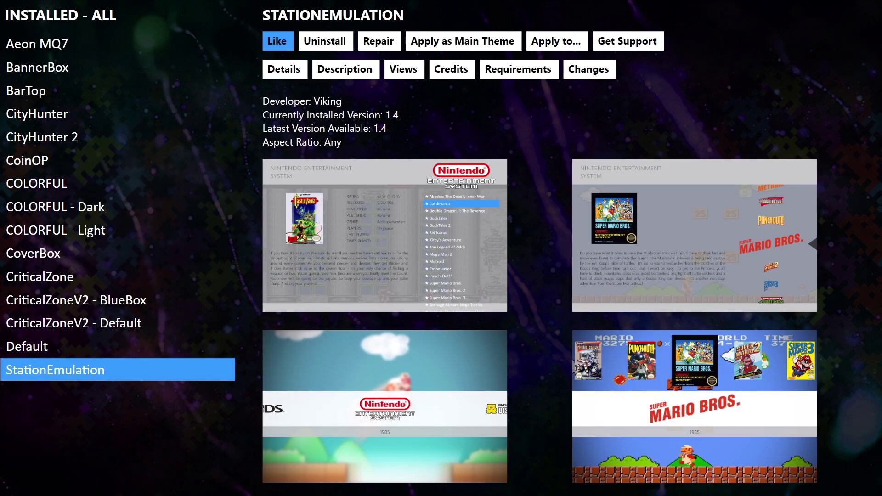
key("Right")
key("Right")
key("Right")
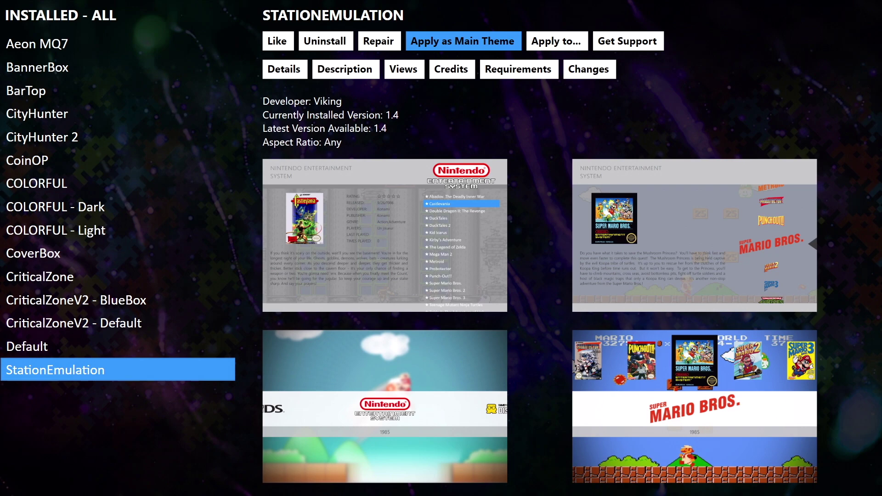
key("Return")
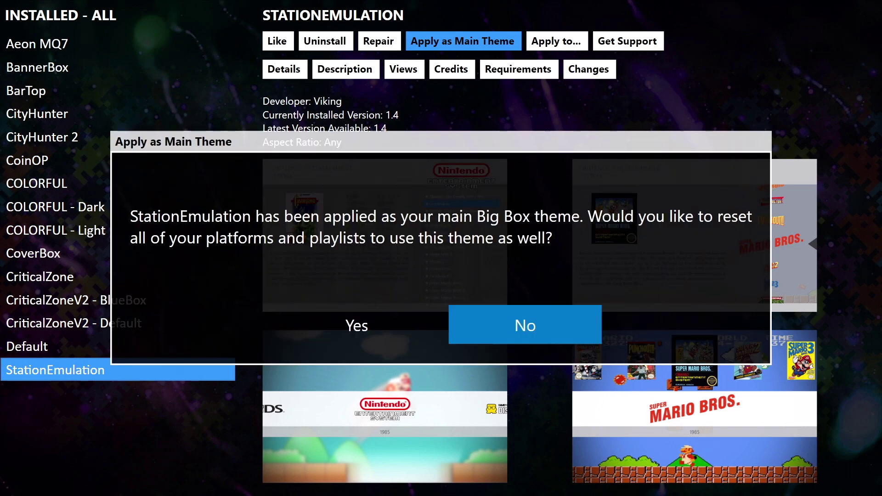
Answer Yes to reset all platforms and playlists, then return to the system menu
key("Left")
key("Return")
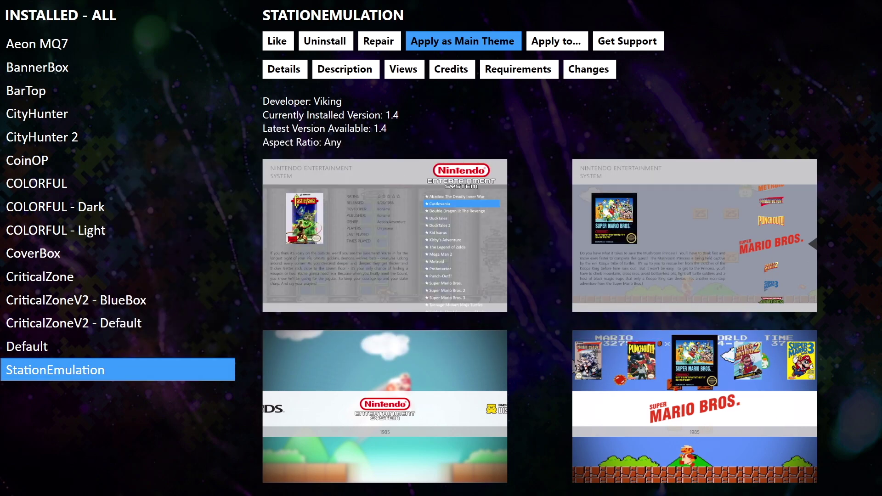
key("Escape")
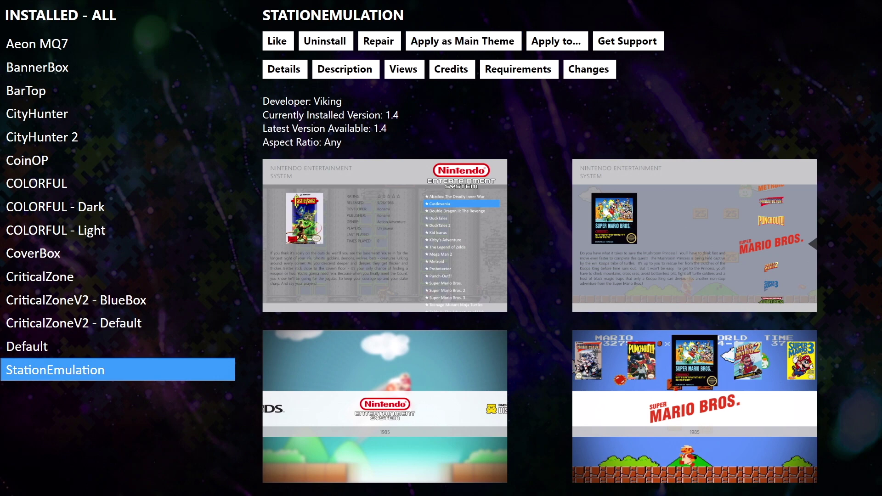
key("Escape")
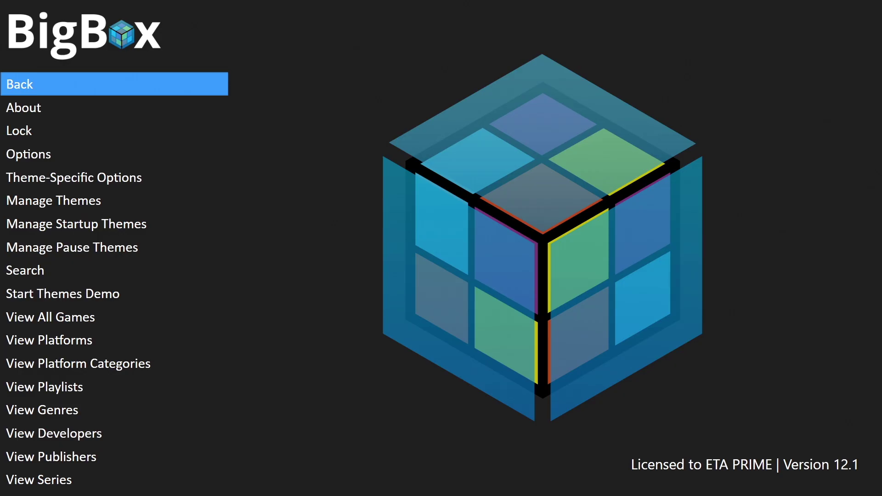
Preview the NES game list in StationEmulation, browsing up to Pugsley's Scavenger Hunt
key("Escape")
key("Right")
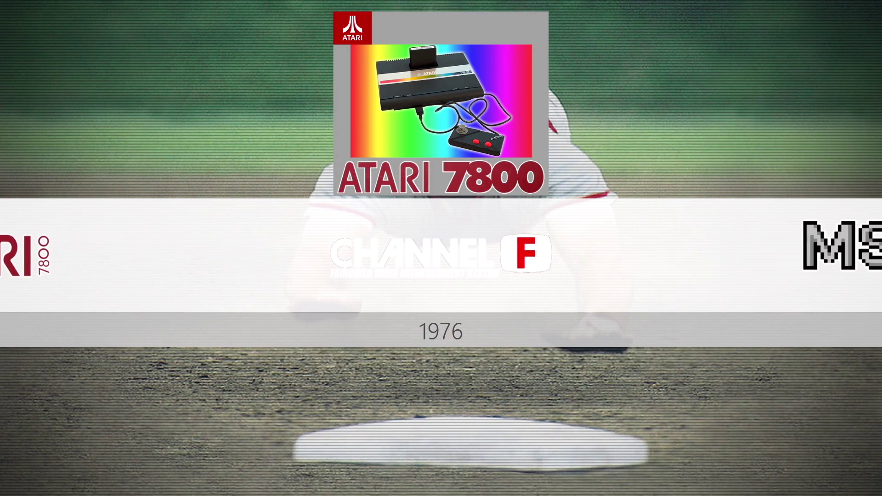
key("Right")
key("Right")
key("Right")
key("Right")
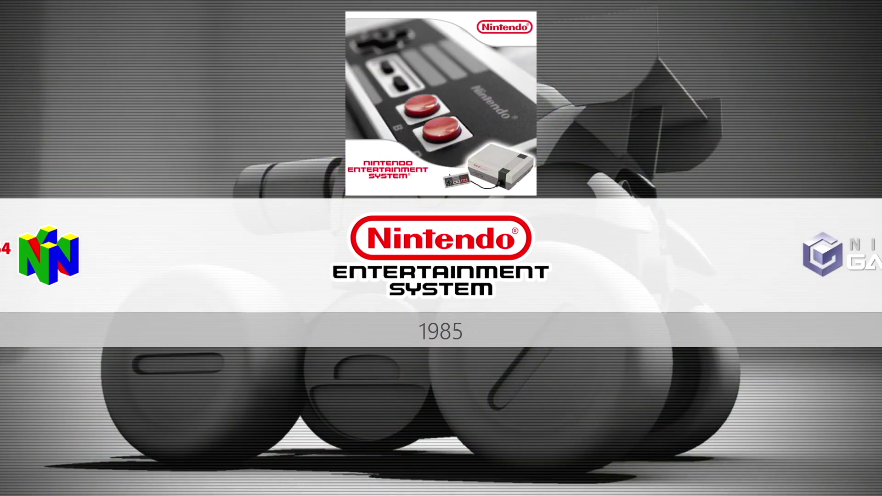
key("Return")
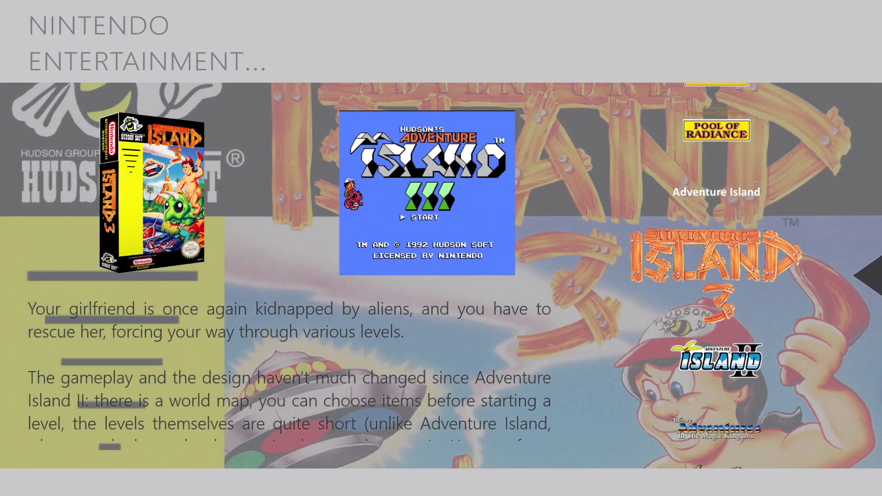
key("Up")
key("Up")
key("Up")
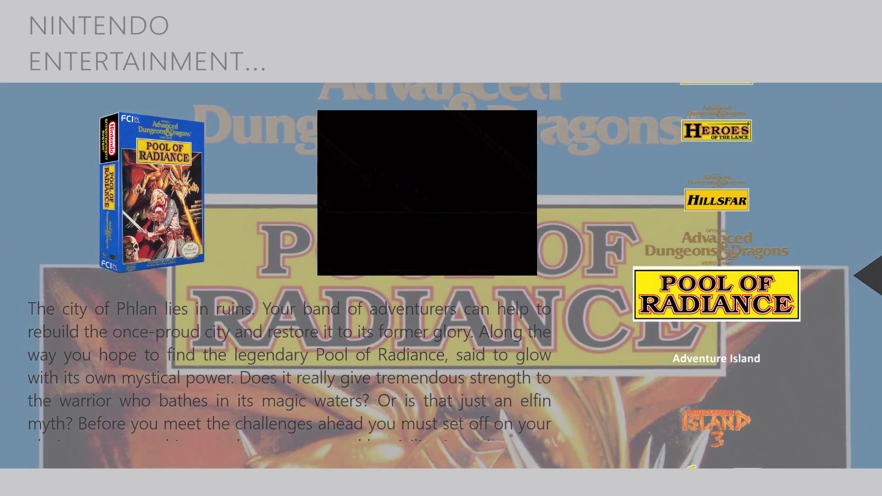
key("Up")
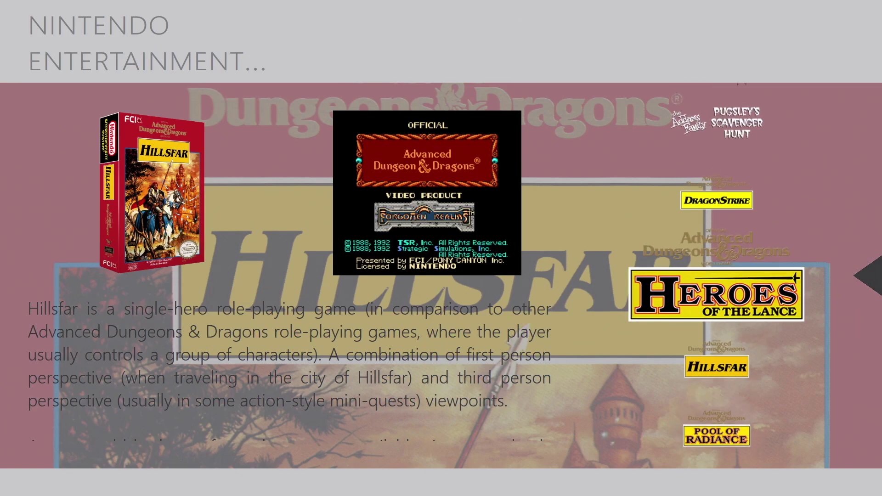
key("Up")
key("Up")
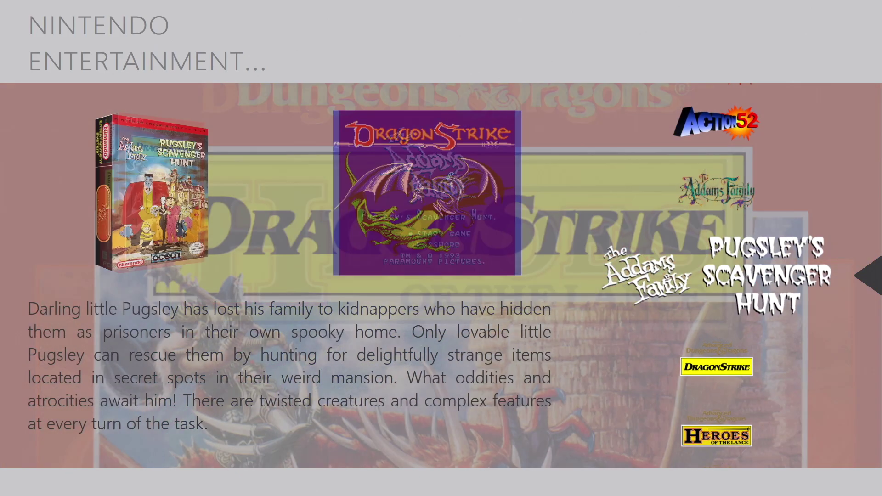
key("Escape")
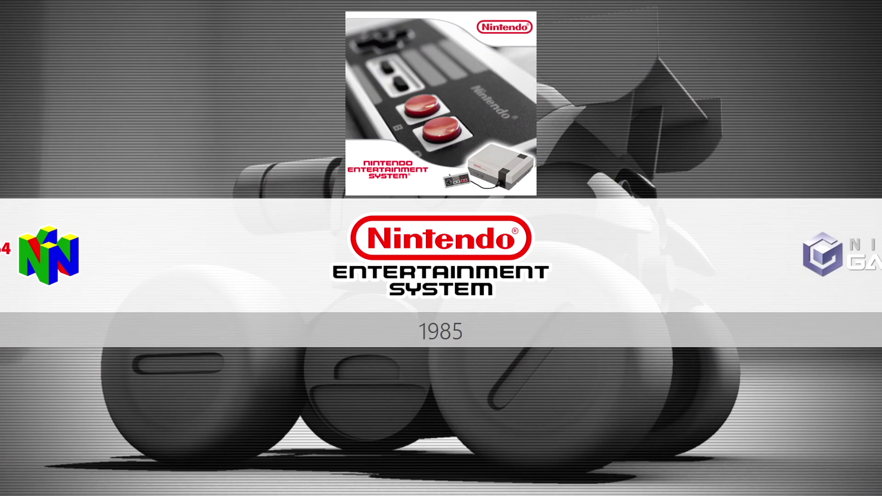
Browse Super Nintendo games up to 90 Minutes, then return to the BigBox system menu
key("Left")
key("Left")
key("Left")
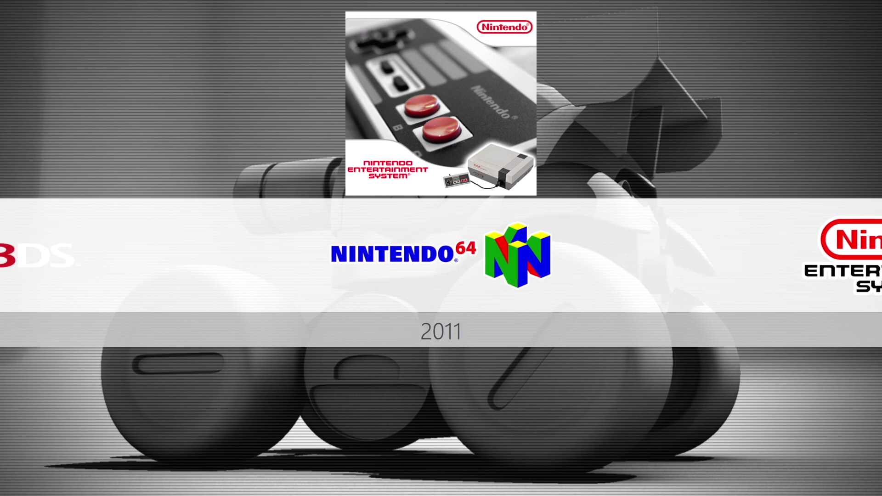
key("Left")
key("Left")
key("Left")
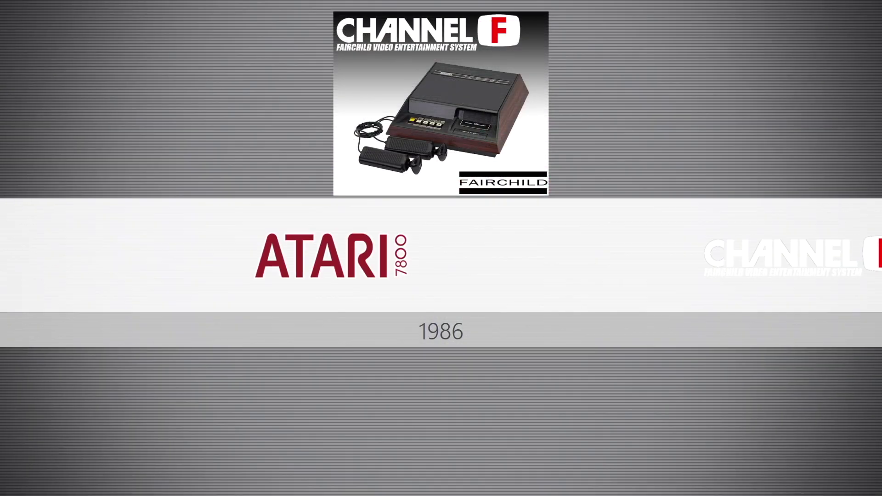
key("Left")
key("Left")
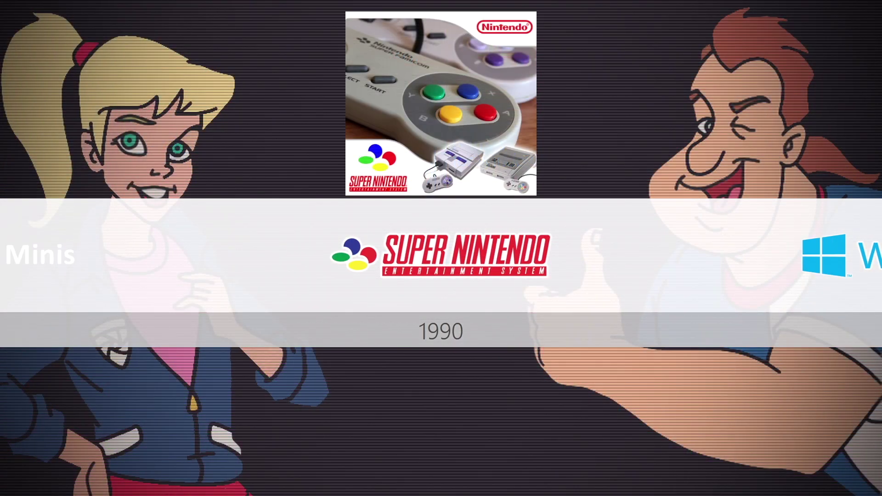
key("Return")
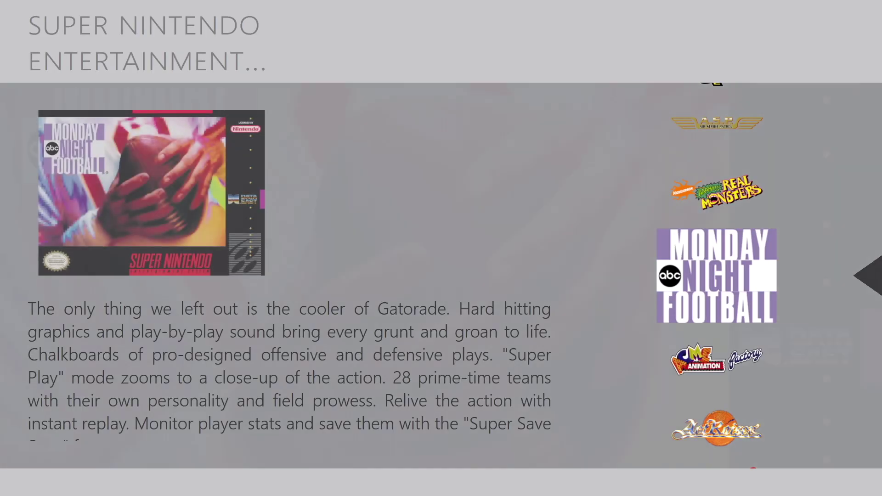
key("Up")
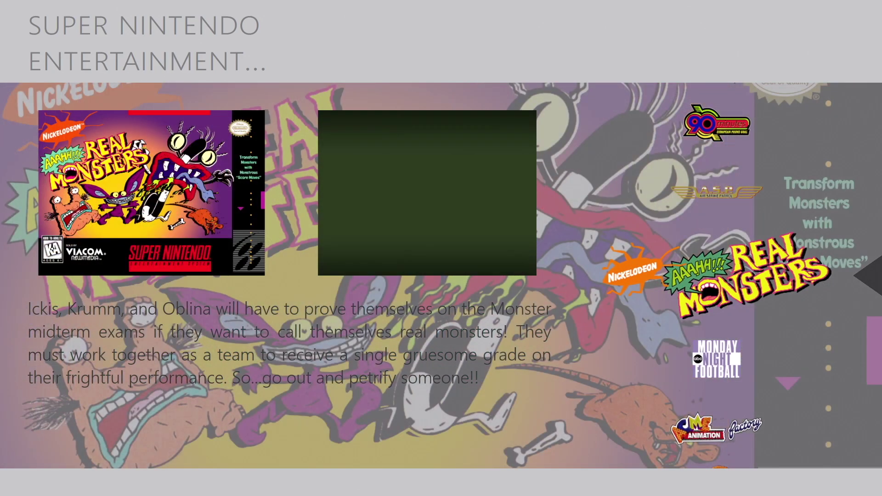
key("Up")
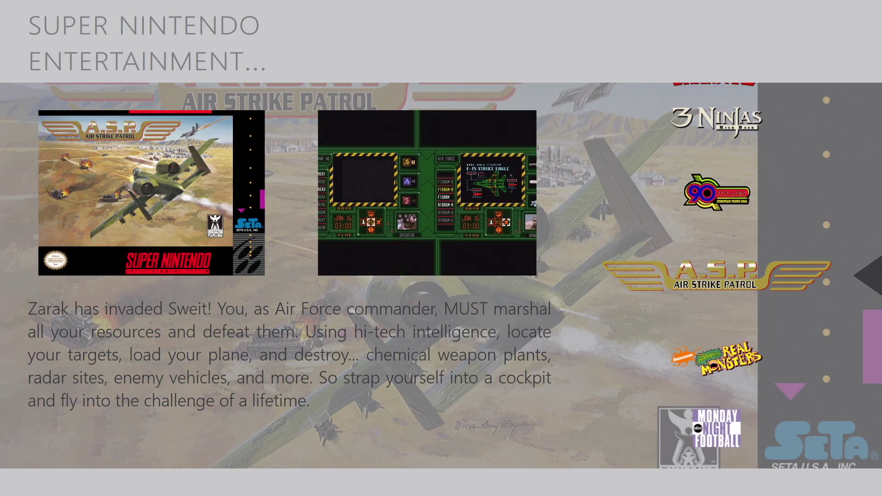
key("Up")
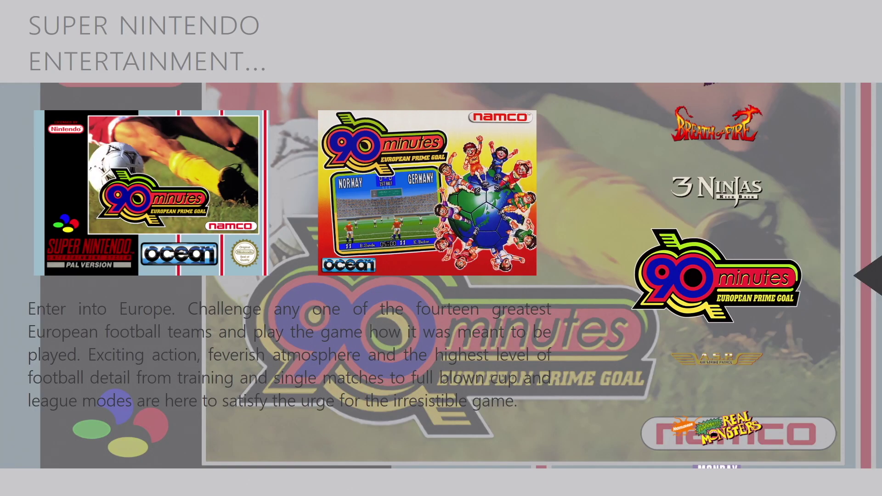
key("Escape")
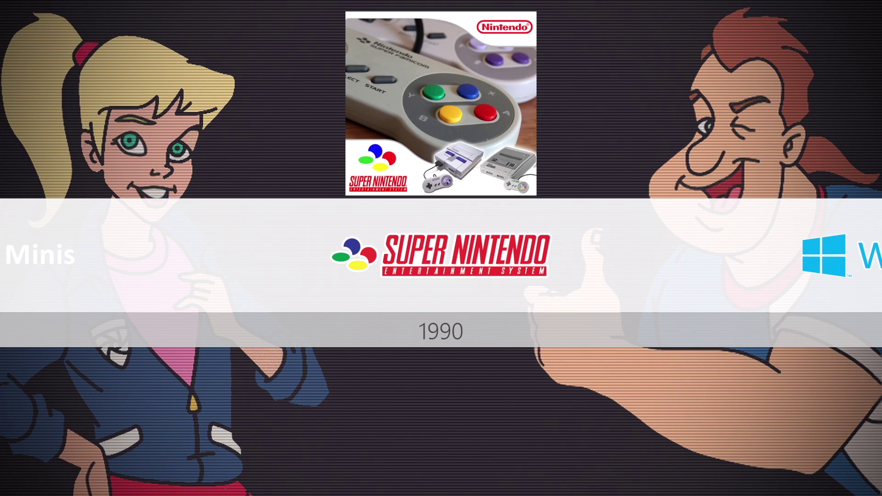
key("Return")
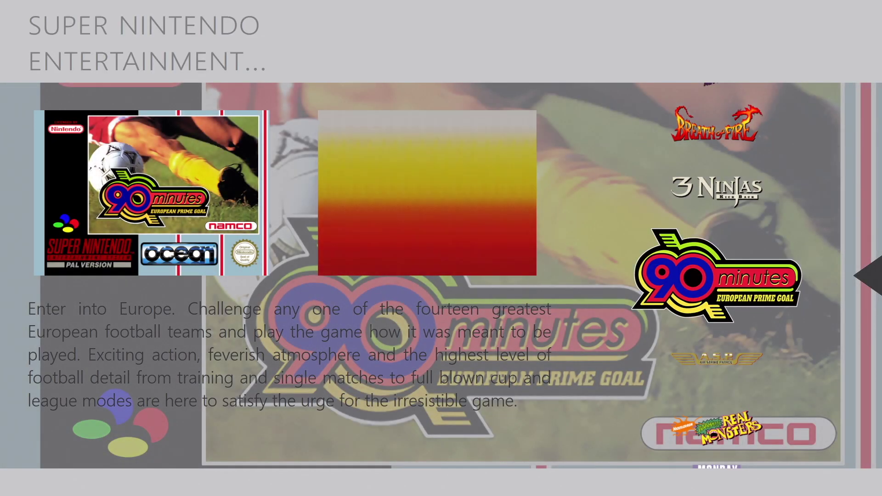
key("Escape")
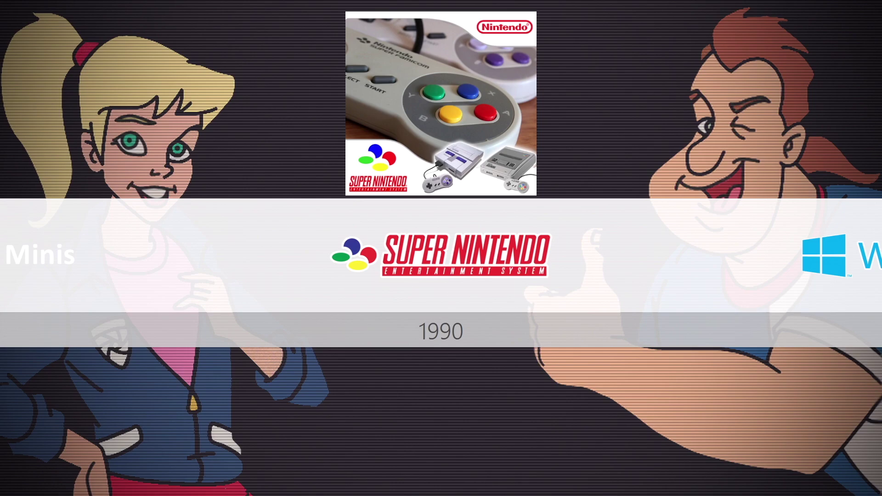
key("Escape")
key("Down")
key("Down")
key("Down")
key("Down")
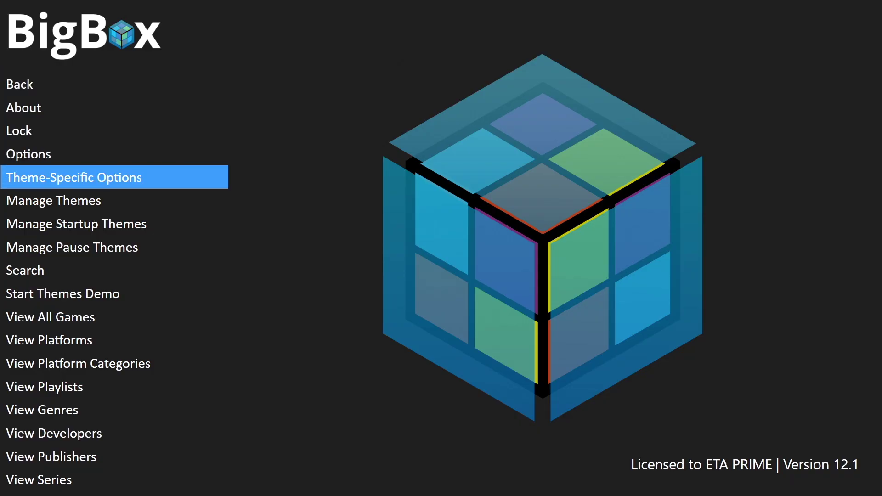
In StationEmulation's Theme-Specific Options, set Games List View to Horizontal Wheel 1
key("Return")
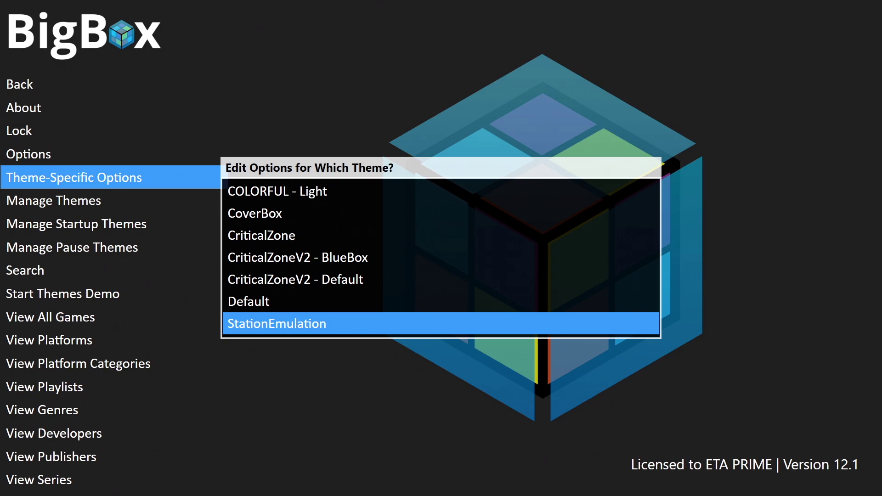
key("Return")
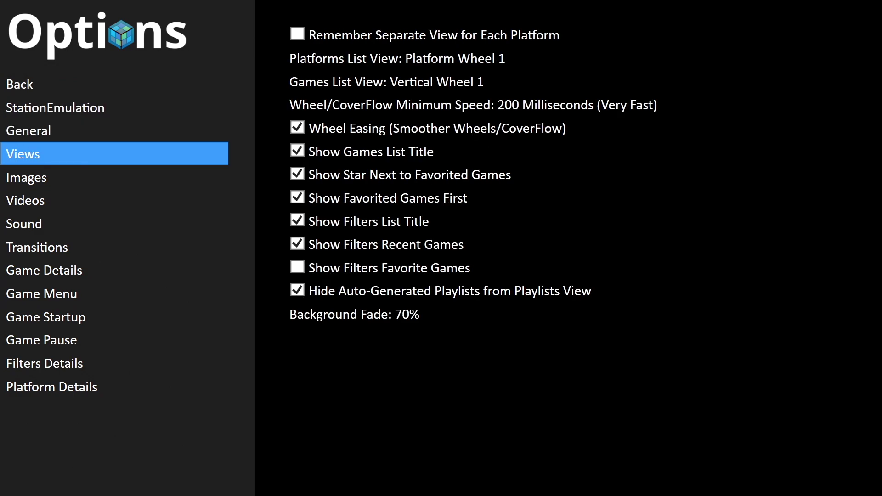
key("Right")
key("Down")
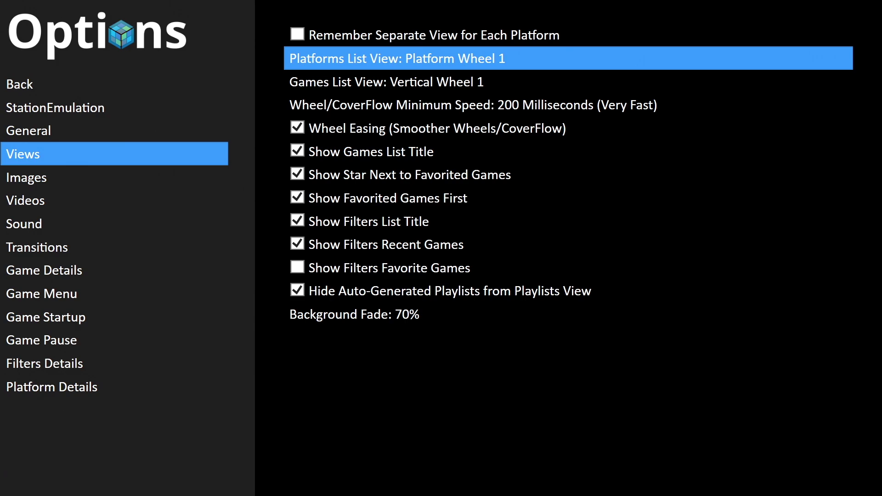
key("Down")
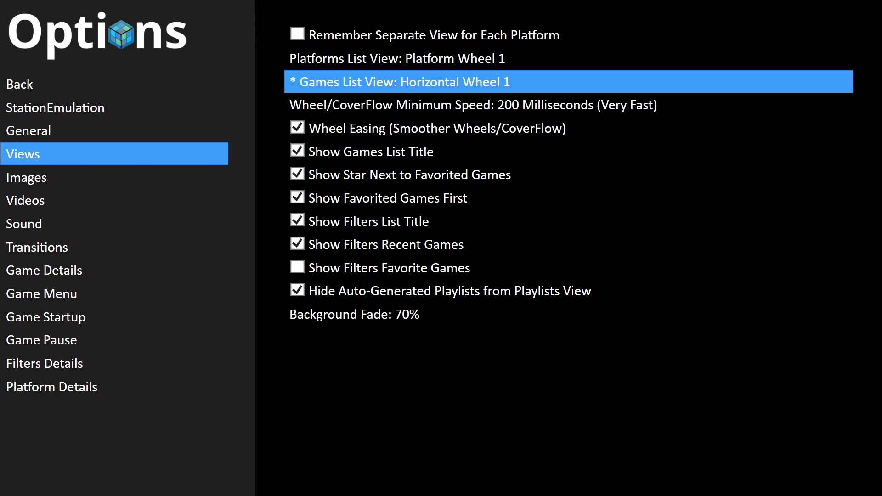
key("Return")
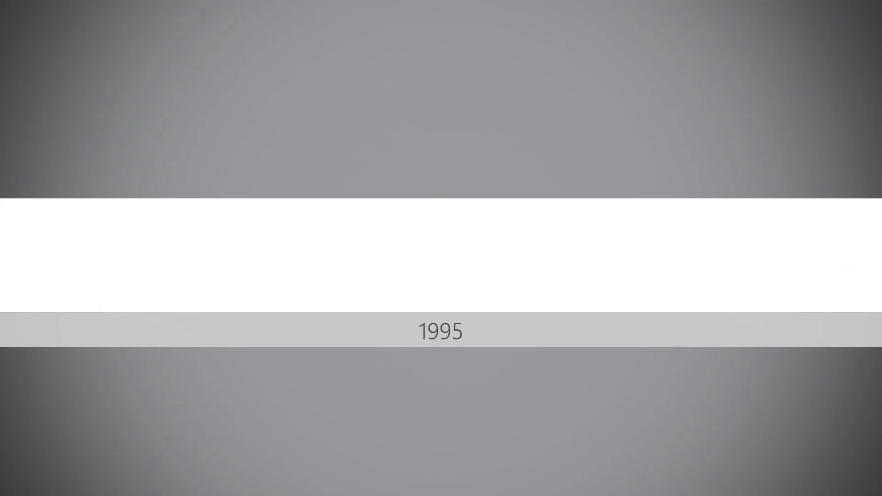
Scroll the Super Nintendo horizontal wheel to Aero the Acro-Bat, then open the main menu
key("Right")
key("Right")
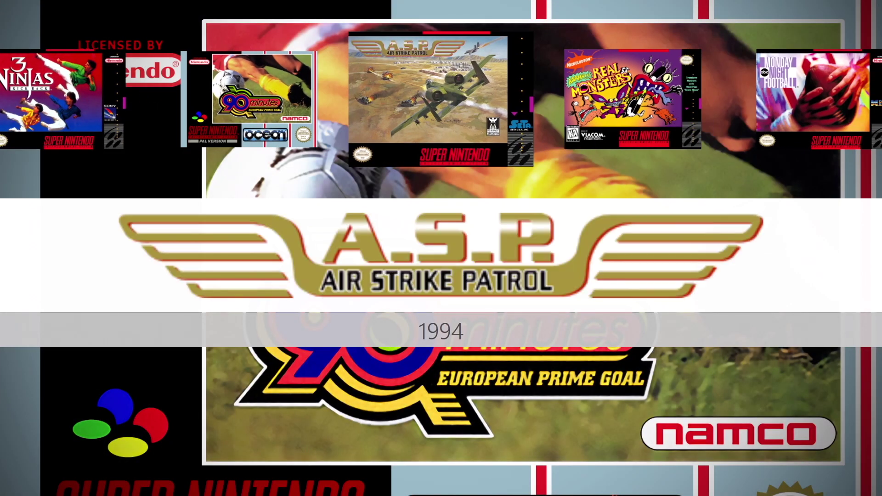
key("Right")
key("Right")
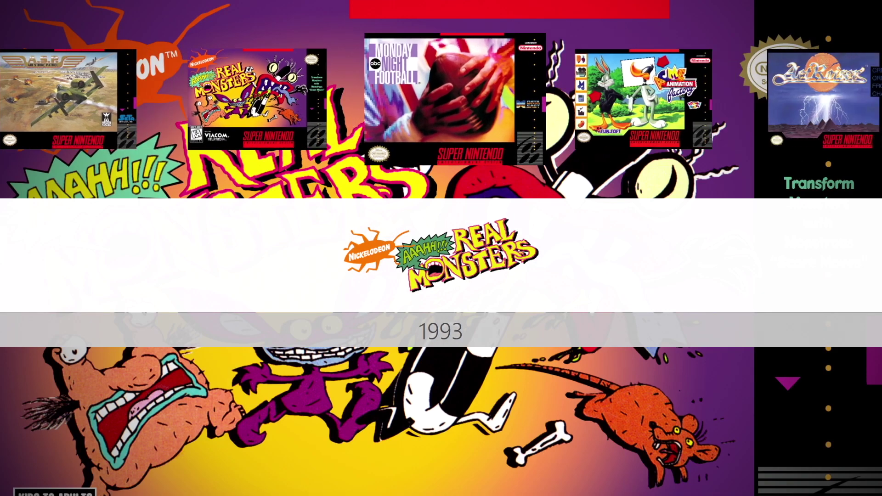
key("Right")
key("Right")
key("Right")
key("Right")
key("Right")
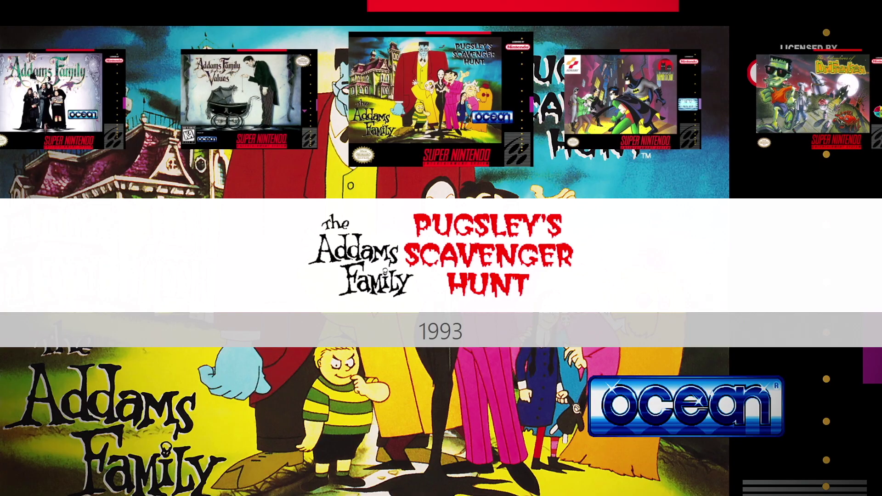
key("Right")
key("Right")
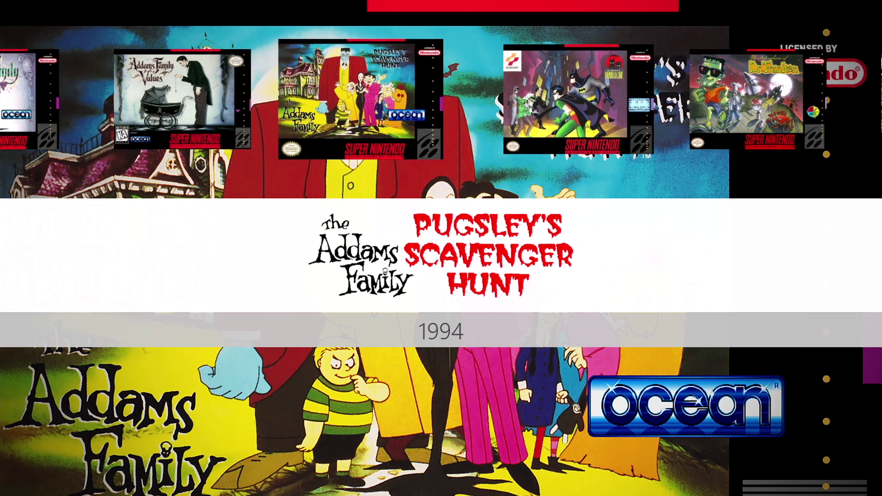
key("Right")
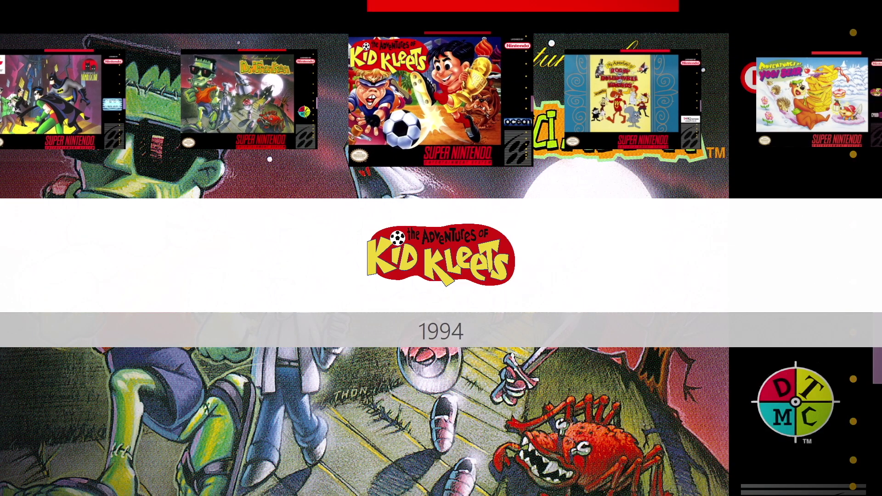
key("Right")
key("Right")
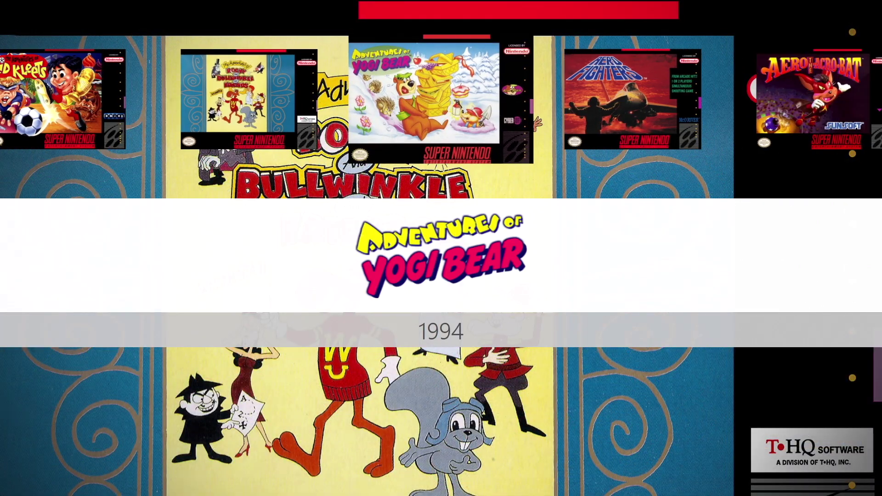
key("Right")
key("Right")
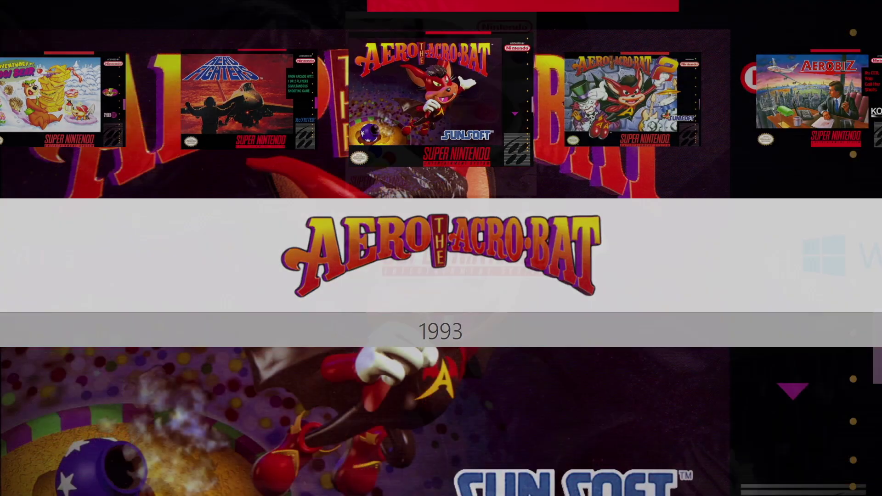
key("Escape")
key("Escape")
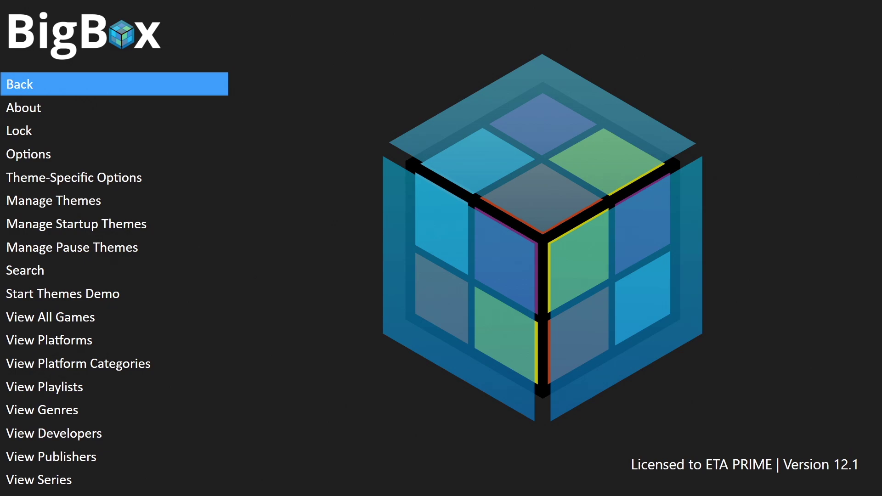
Install Unified version 1.2 from Manage Themes > Available - All
key("Down")
key("Down")
key("Down")
key("Down")
key("Down")
key("Return")
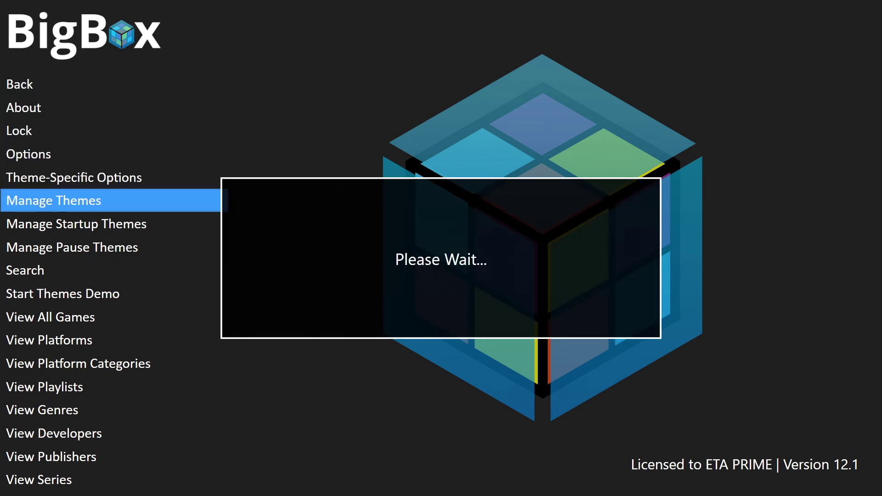
key("Down")
key("Down")
key("Down")
key("Down")
key("Return")
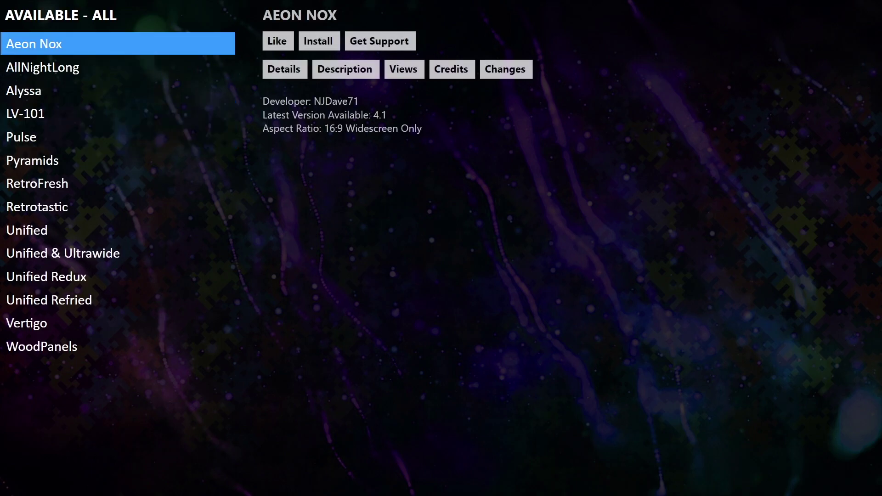
key("Down")
key("Down")
key("Down")
key("Down")
key("Down")
key("Down")
key("Down")
key("Down")
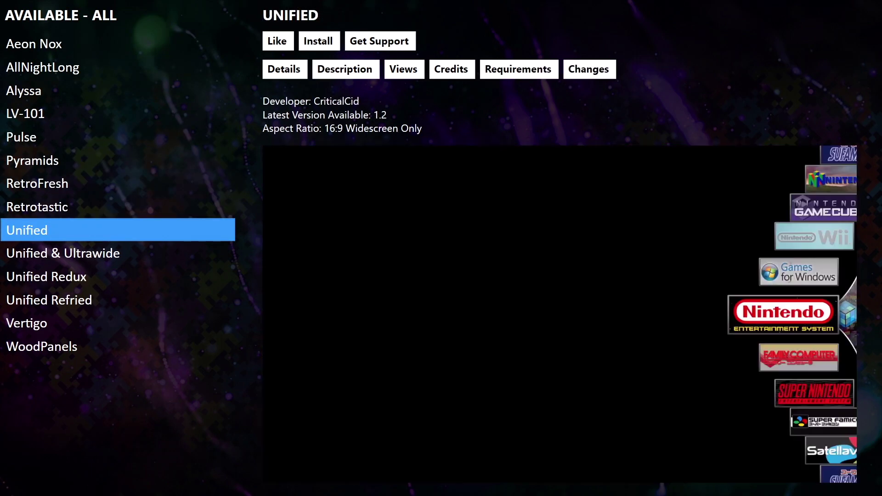
key("Right")
key("Right")
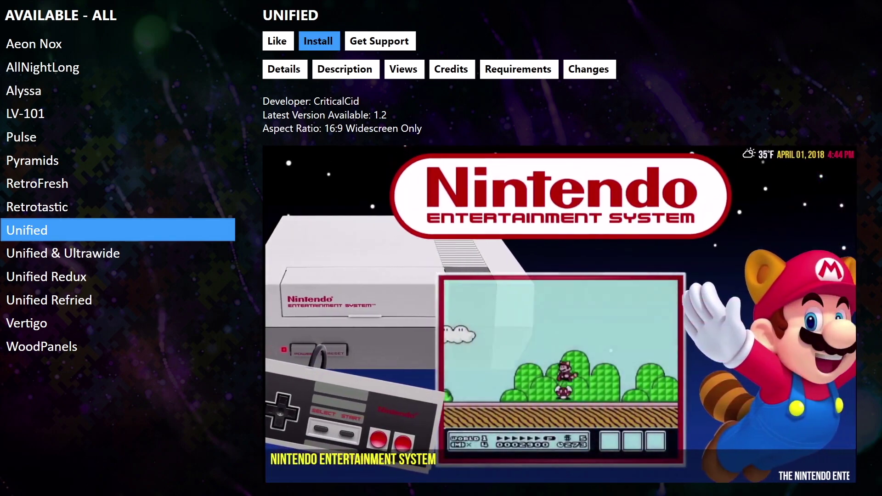
key("Return")
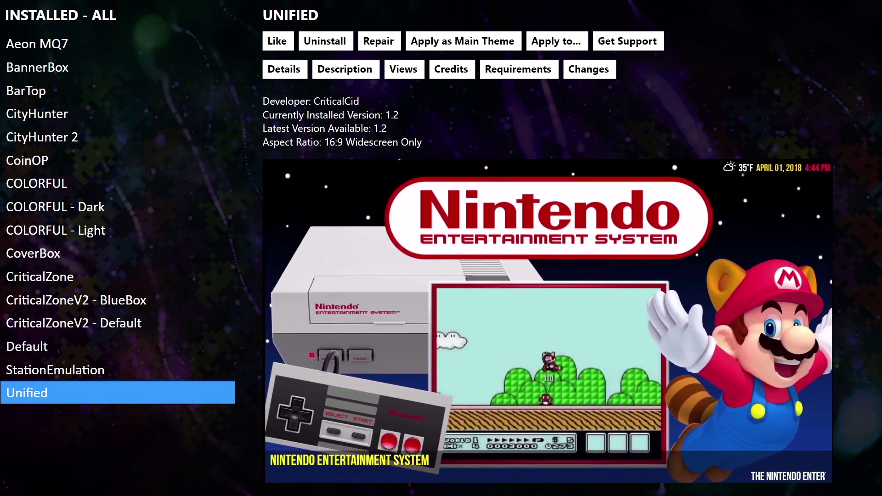
Apply Unified as main theme, answer Yes to reset platforms and playlists, and return to the menu
key("Right")
key("Right")
key("Right")
key("Right")
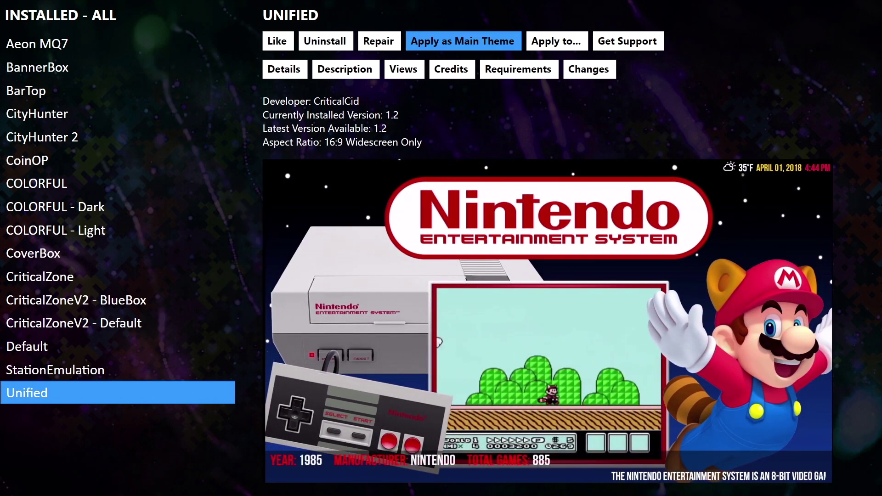
key("Return")
key("Left")
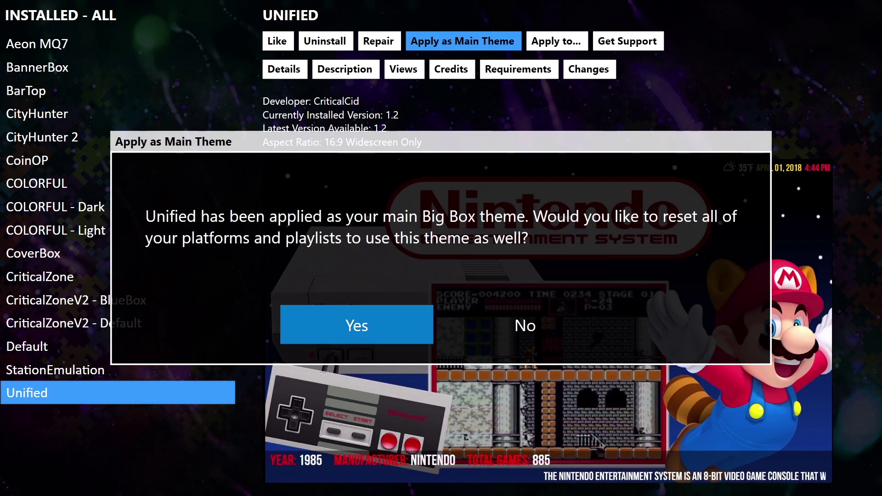
key("Return")
key("Return")
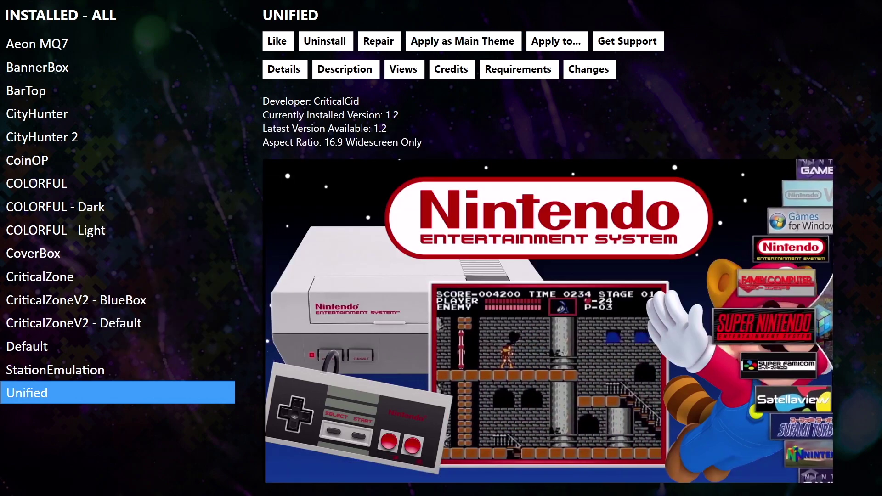
key("Escape")
key("Escape")
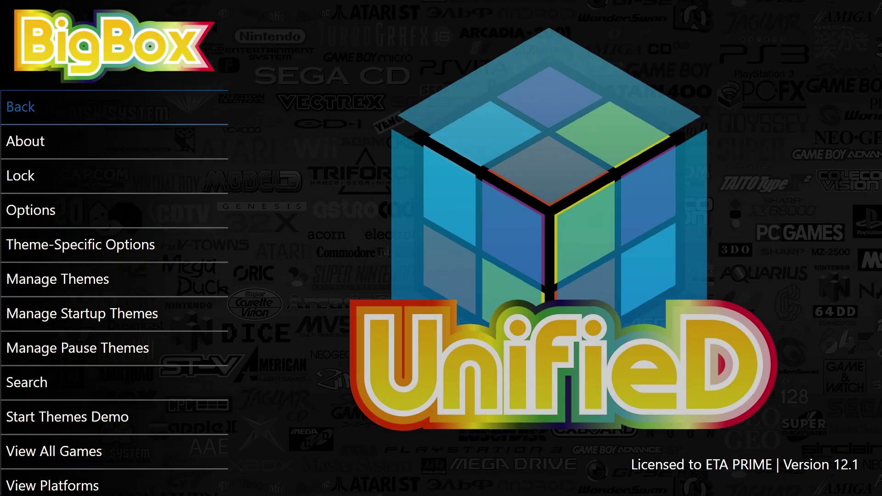
Exit the Big Box menu to show Nintendo GameCube (2001, 21 games) in the Unified theme
key("Escape")
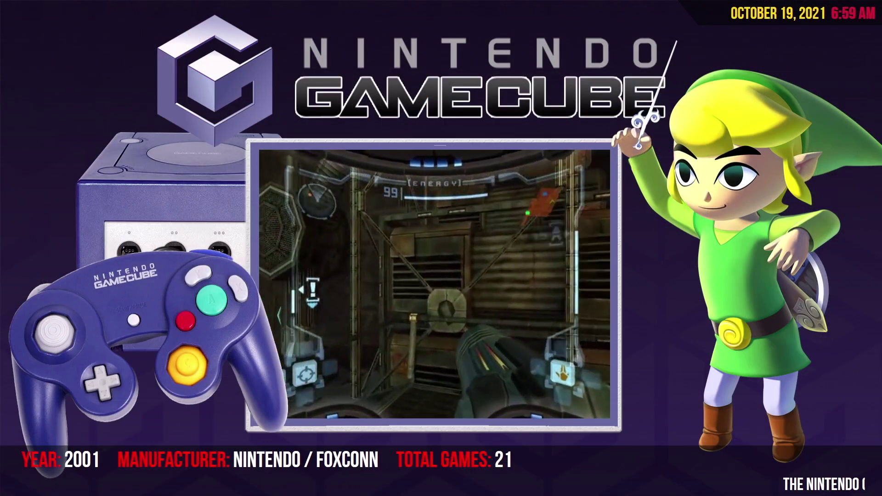